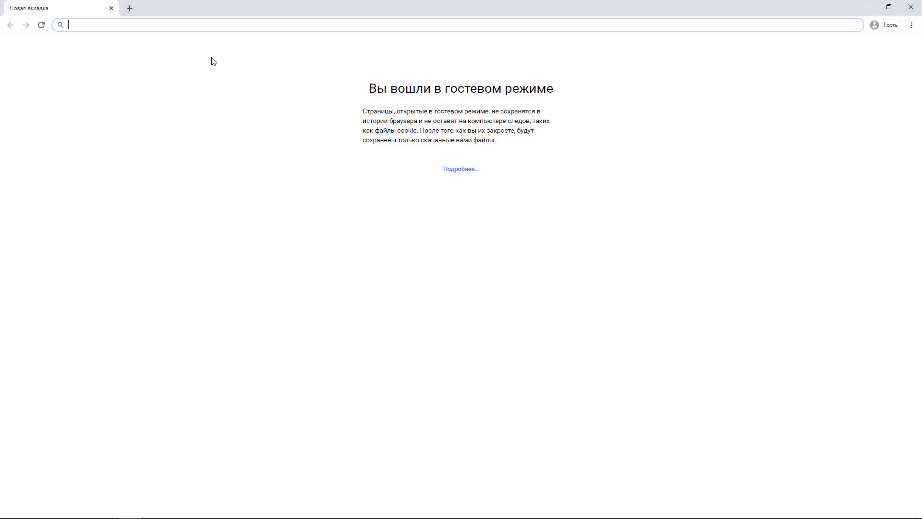
Go to modplus.org and bring up the new-account registration form.
{"action": "left_click", "coordinate": [210, 26]}
{"action": "type", "text": "mo"}
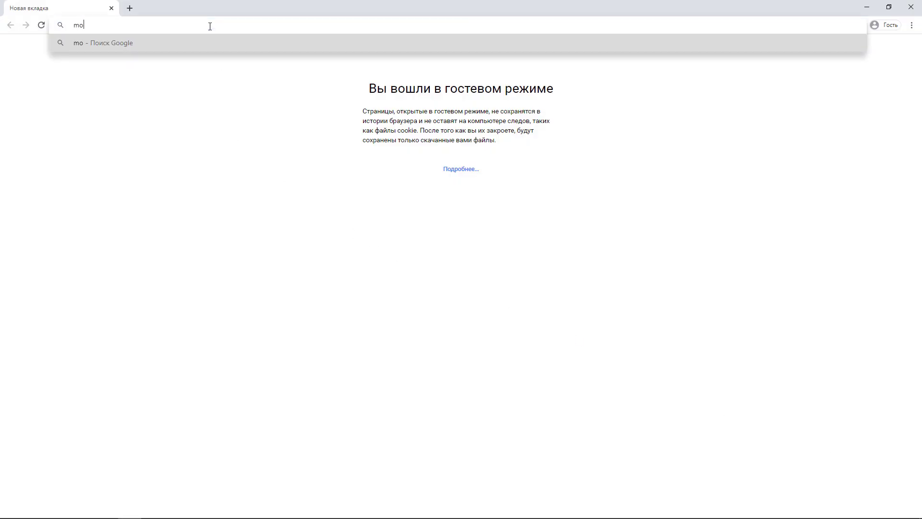
{"action": "type", "text": "dplus."}
{"action": "type", "text": "org"}
{"action": "key", "text": "Return"}
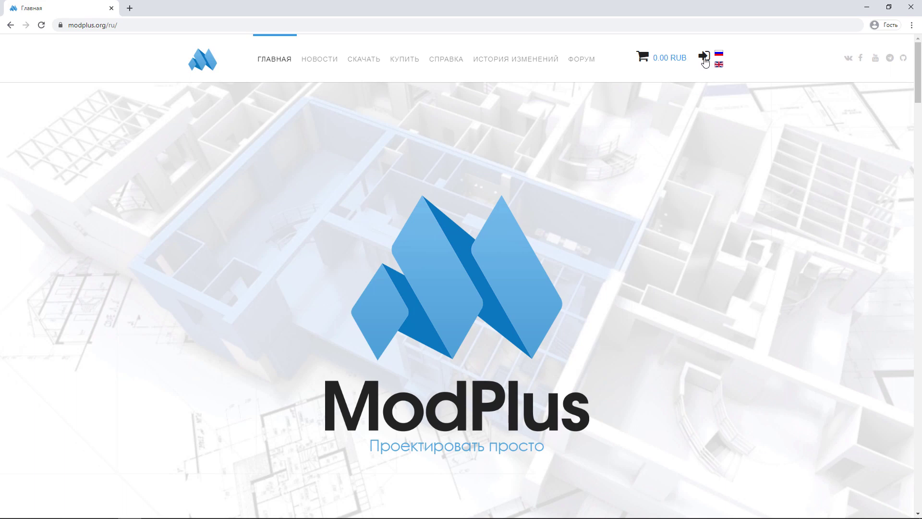
{"action": "left_click", "coordinate": [704, 57]}
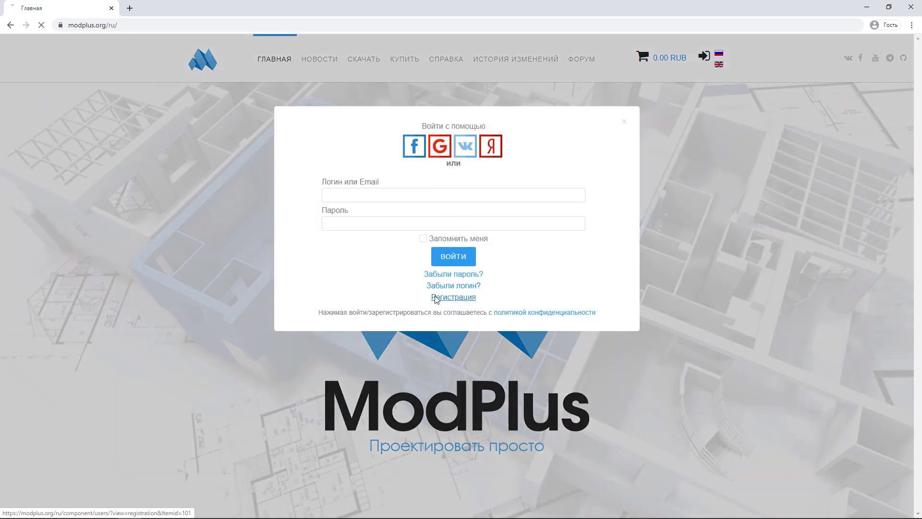
{"action": "left_click", "coordinate": [436, 298]}
Fill in the e-mail, login, password and password confirmation, then submit the registration.
{"action": "left_click", "coordinate": [465, 228]}
{"action": "type", "text": "m"}
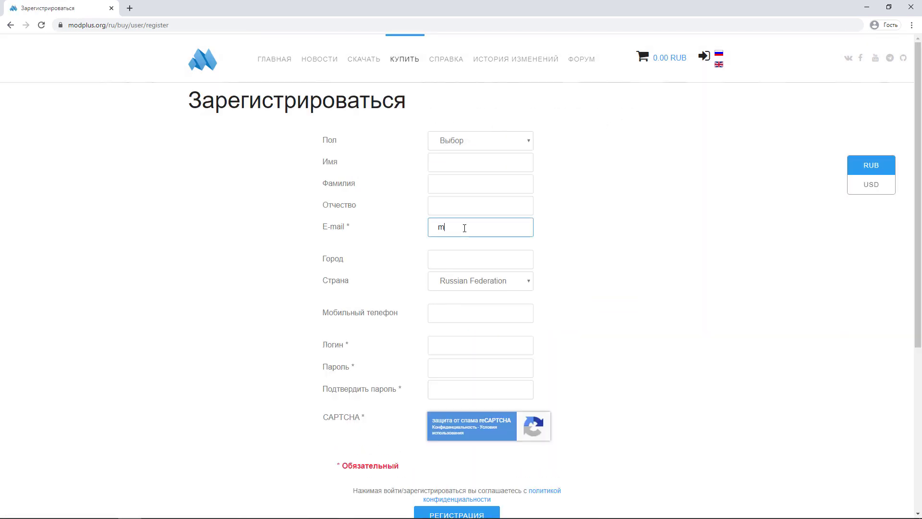
{"action": "type", "text": "mail.ru"}
{"action": "left_click", "coordinate": [452, 347]}
{"action": "type", "text": "mo"}
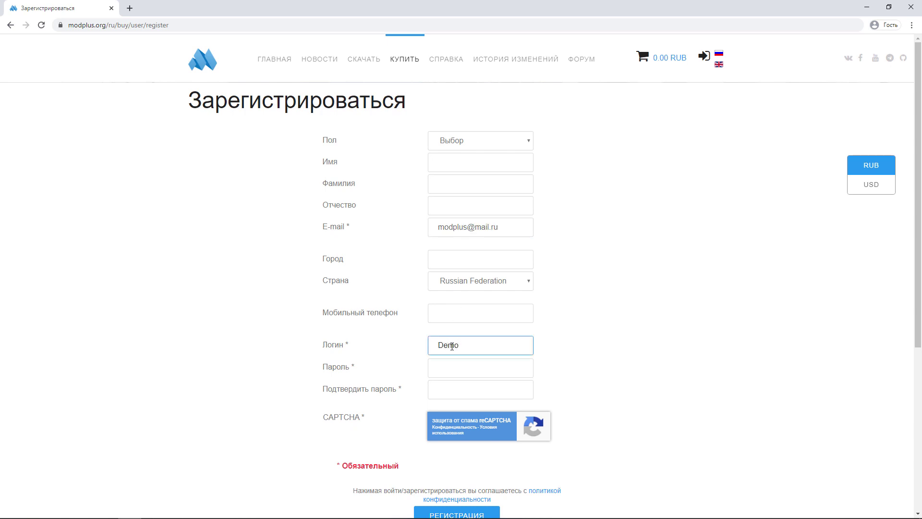
{"action": "left_click", "coordinate": [452, 367]}
{"action": "left_click", "coordinate": [444, 389]}
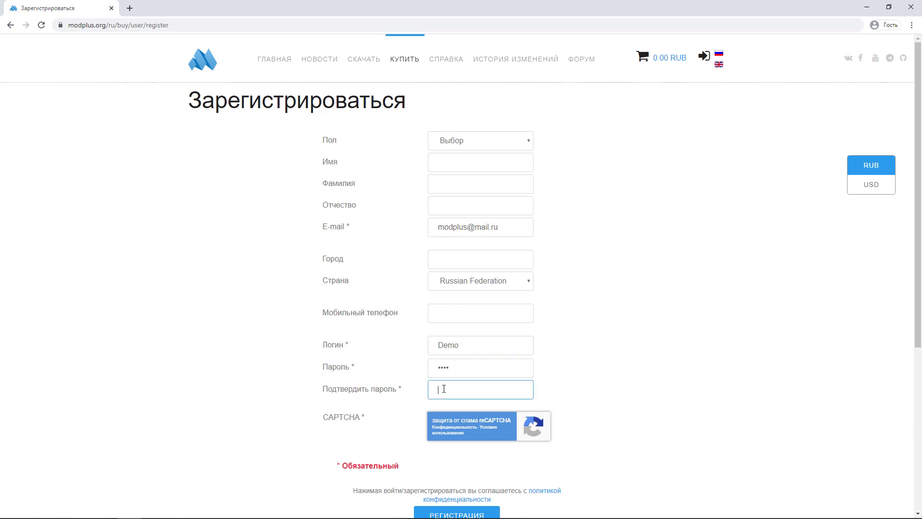
{"action": "scroll", "coordinate": [444, 389], "scroll_direction": "down", "scroll_amount": 1}
{"action": "left_click", "coordinate": [427, 468]}
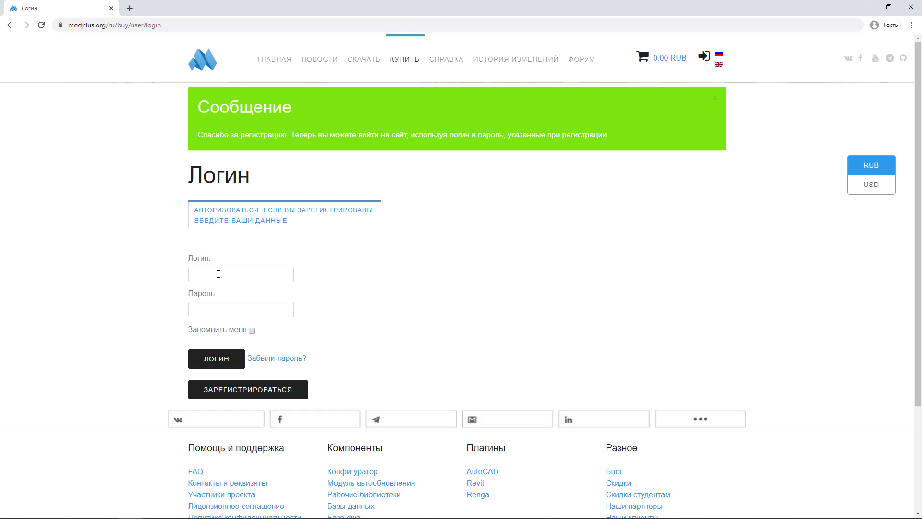
Sign in to modplus.org with the new account's e-mail and password.
{"action": "left_click", "coordinate": [219, 276]}
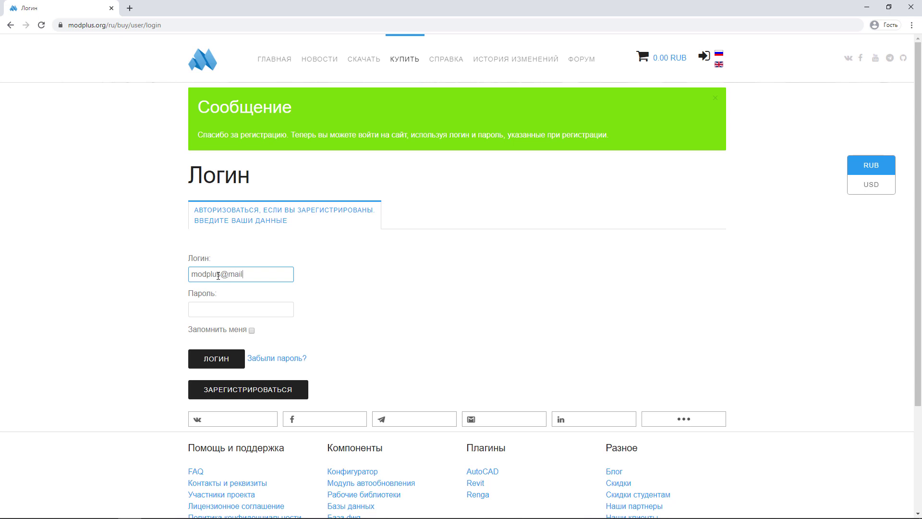
{"action": "key", "text": "Tab"}
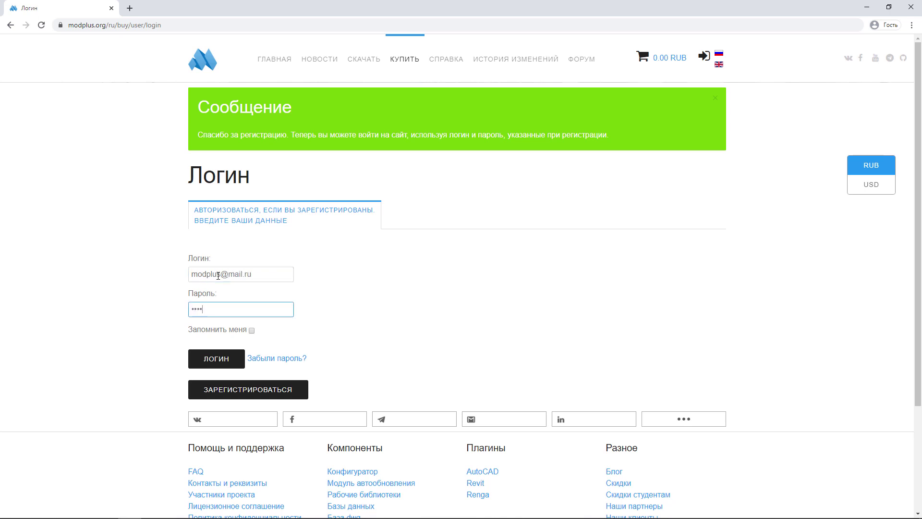
{"action": "left_click", "coordinate": [211, 358]}
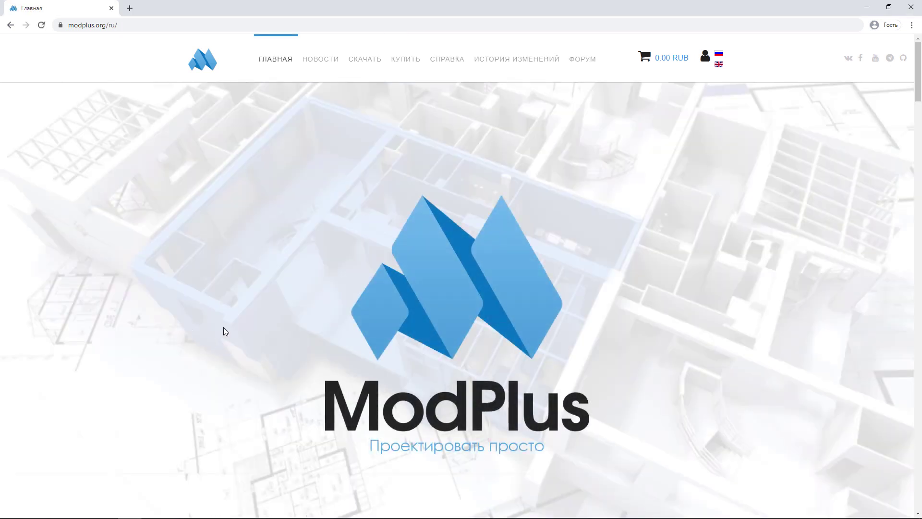
Open the corporate AutoCAD 12-month subscription product page (1800.00 RUB) from the purchase section.
{"action": "left_click", "coordinate": [414, 69]}
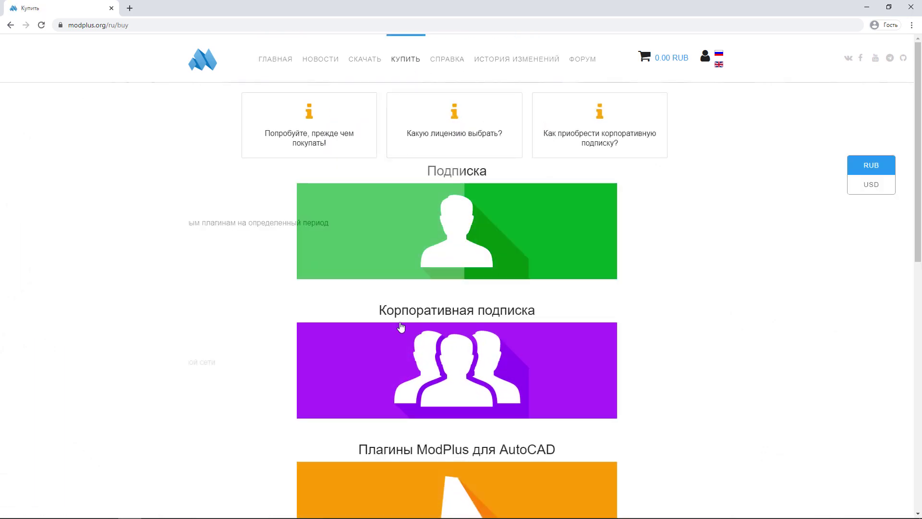
{"action": "left_click", "coordinate": [399, 340]}
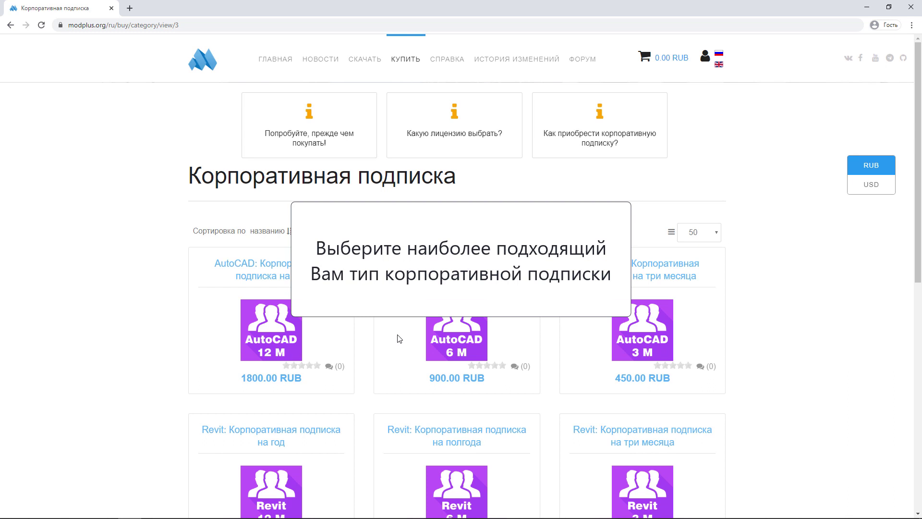
{"action": "left_click", "coordinate": [295, 345]}
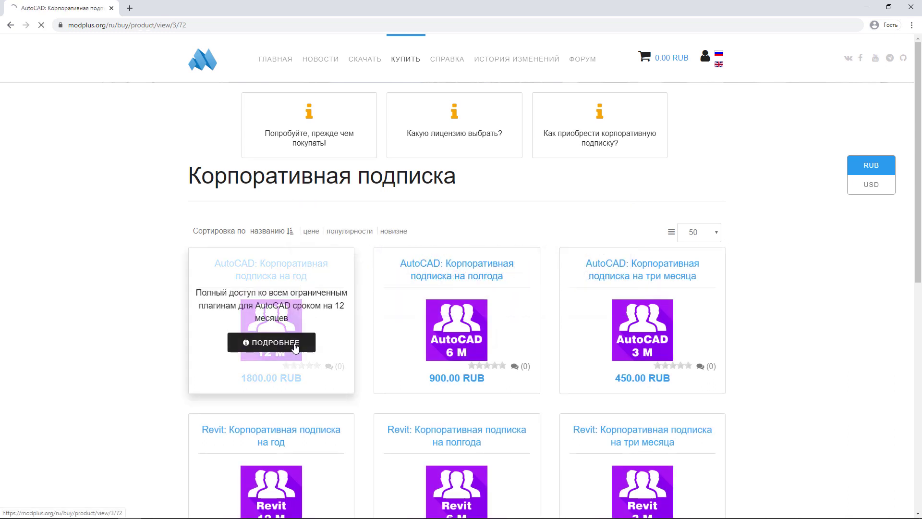
{"action": "scroll", "coordinate": [296, 346], "scroll_direction": "down", "scroll_amount": 1}
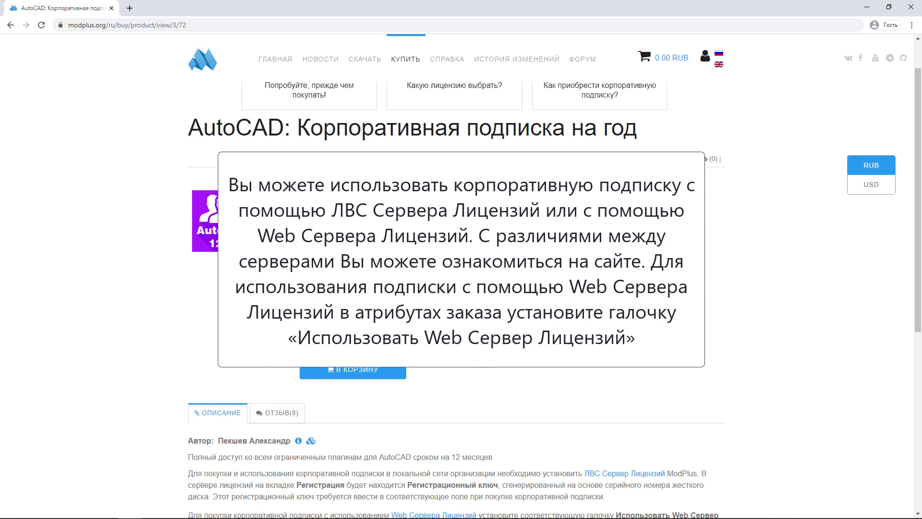
Enable Web License Server, set start date 23.05.2020 and 3 users.
{"action": "left_click", "coordinate": [457, 243]}
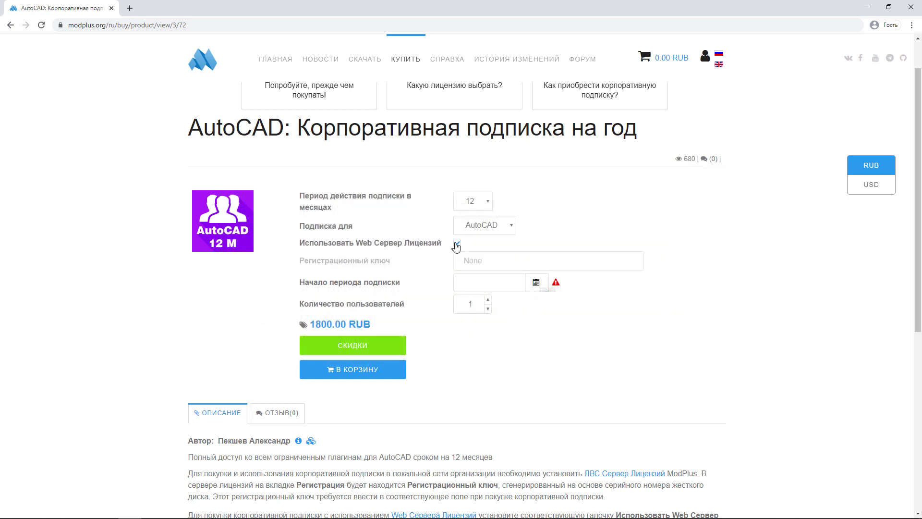
{"action": "left_click", "coordinate": [540, 288]}
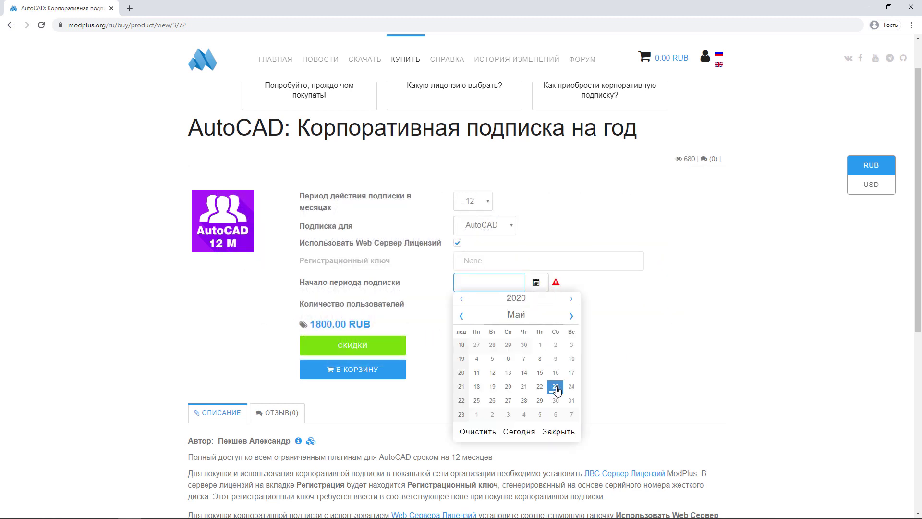
{"action": "left_click", "coordinate": [556, 383]}
{"action": "left_click", "coordinate": [488, 299]}
{"action": "left_click", "coordinate": [489, 299]}
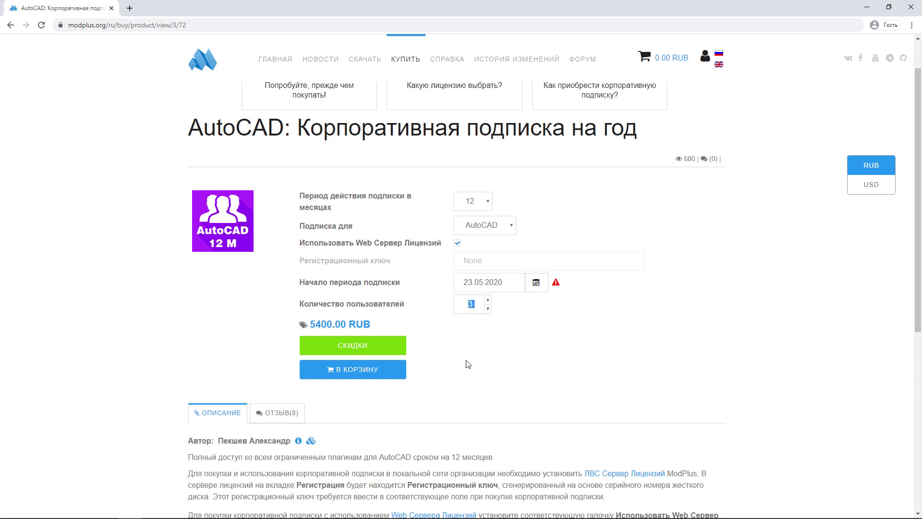
Add the 5400 RUB subscription to the cart and proceed to checkout.
{"action": "scroll", "coordinate": [468, 364], "scroll_direction": "down", "scroll_amount": 1}
{"action": "scroll", "coordinate": [468, 363], "scroll_direction": "down", "scroll_amount": 1}
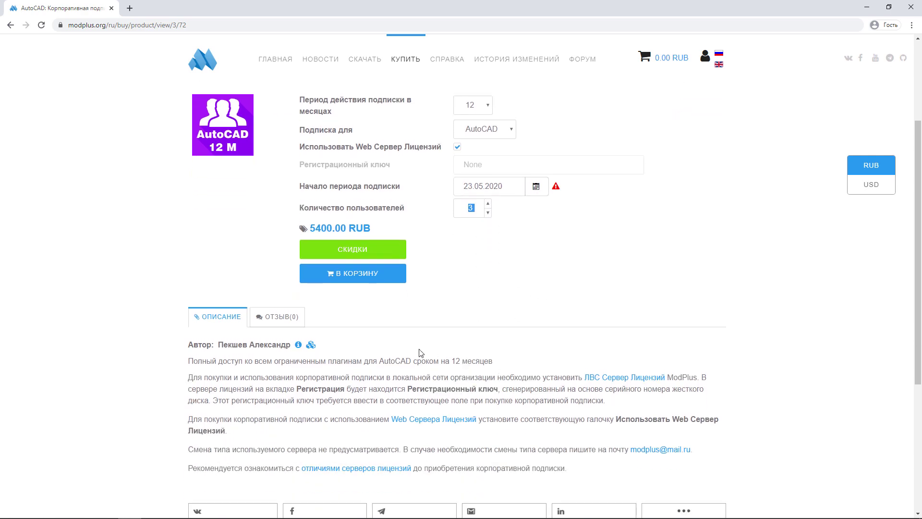
{"action": "left_click", "coordinate": [365, 274]}
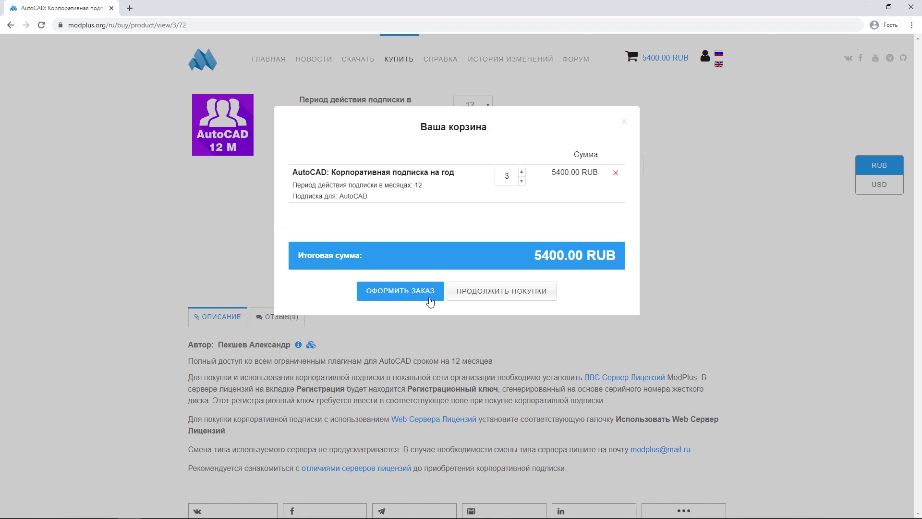
{"action": "left_click", "coordinate": [429, 301]}
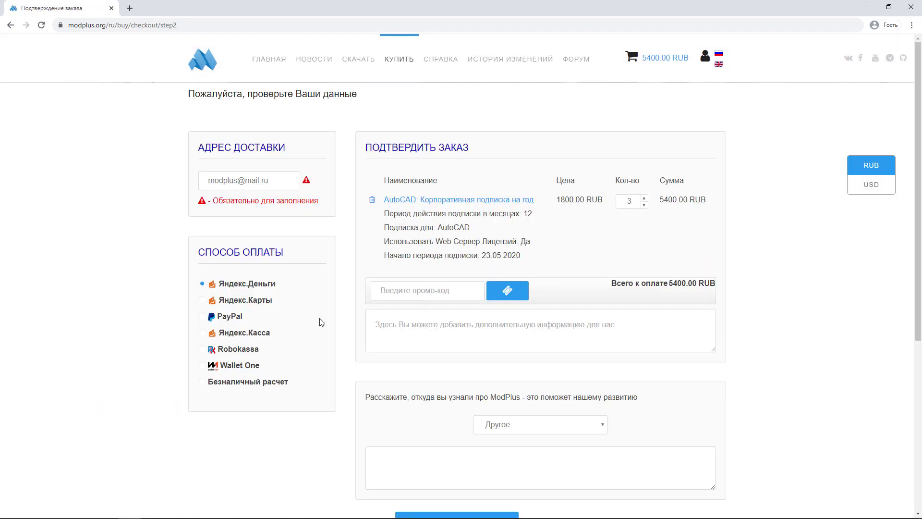
Pay by bank transfer, saving organisation ModPlus, legal address 000000 and BIK 222222.
{"action": "left_click", "coordinate": [246, 383]}
{"action": "left_click", "coordinate": [245, 394]}
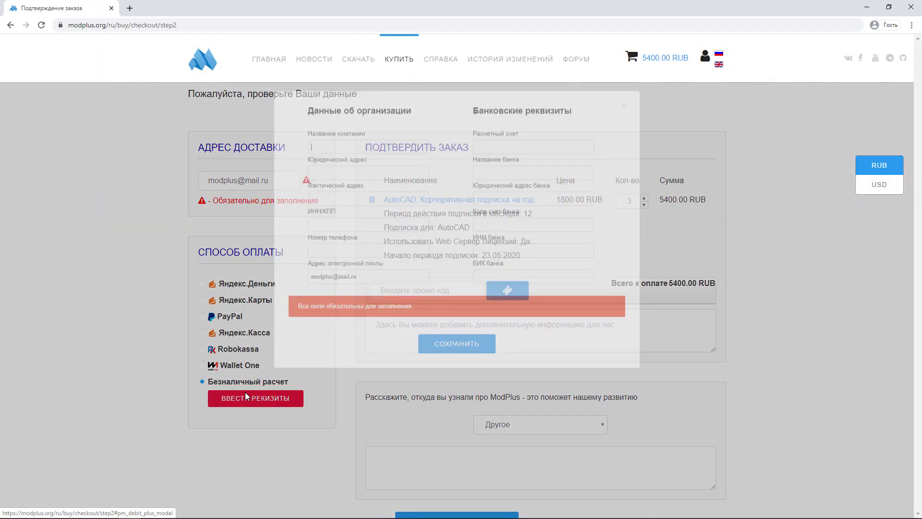
{"action": "type", "text": "ModPlus"}
{"action": "key", "text": "Tab"}
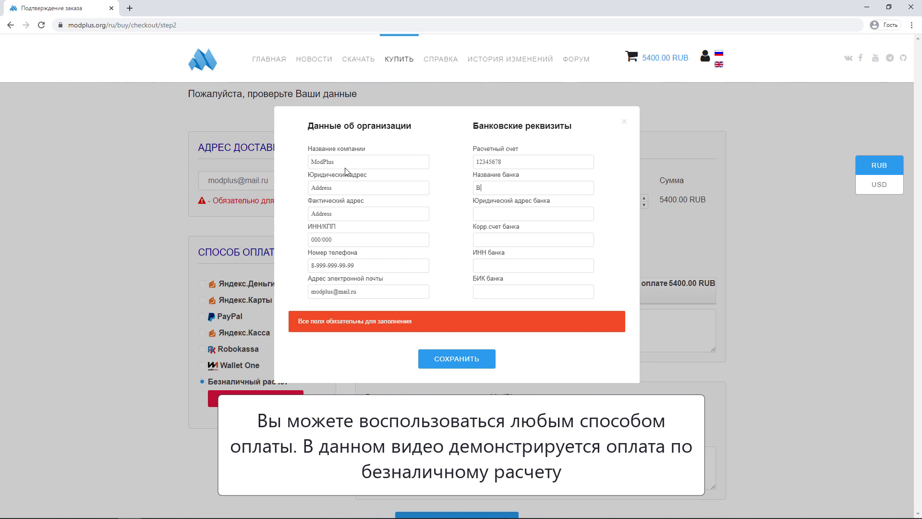
{"action": "type", "text": "000000"}
{"action": "left_click", "coordinate": [500, 291]}
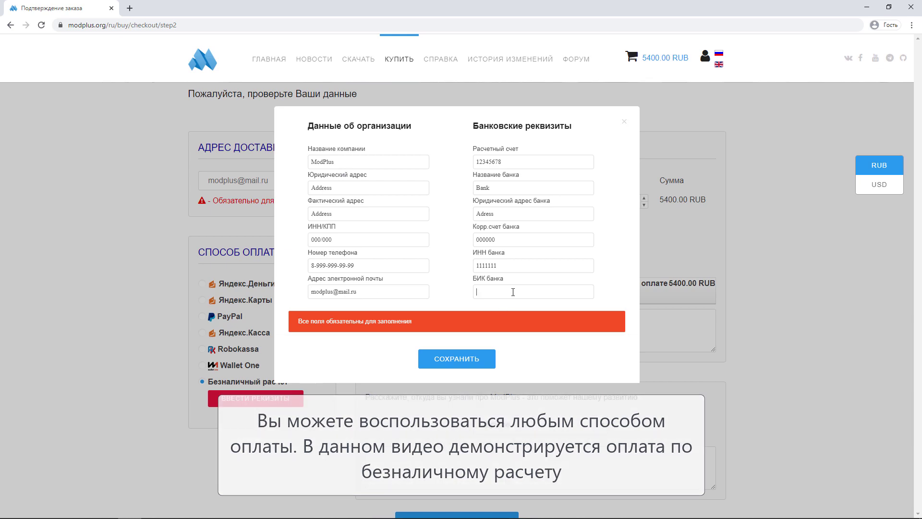
{"action": "type", "text": "222222"}
{"action": "left_click", "coordinate": [483, 364]}
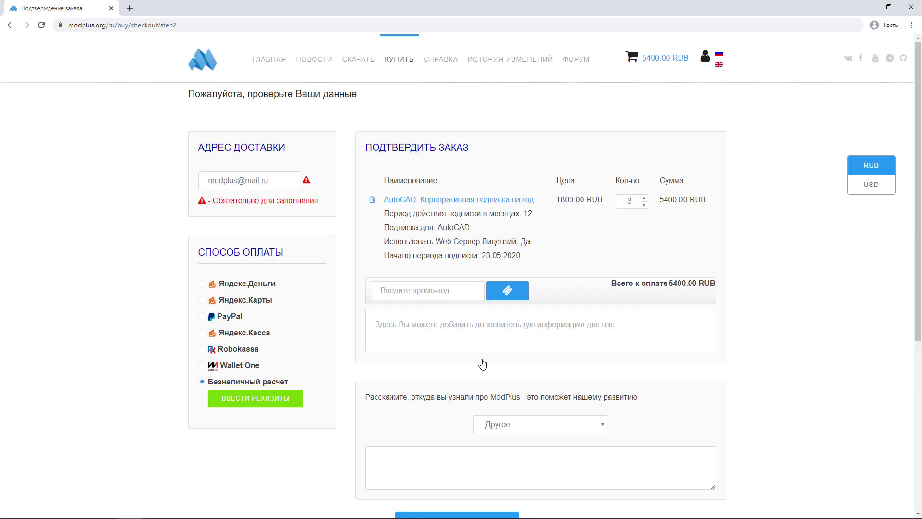
{"action": "scroll", "coordinate": [483, 365], "scroll_direction": "down", "scroll_amount": 1}
Submit the order, verify it's paid under My Orders, and open the web license server.
{"action": "left_click", "coordinate": [432, 475]}
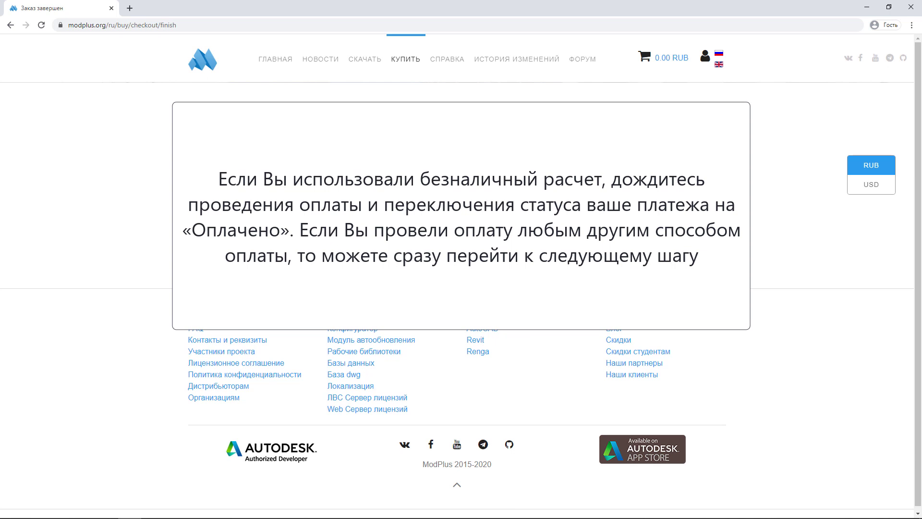
{"action": "left_click", "coordinate": [706, 57]}
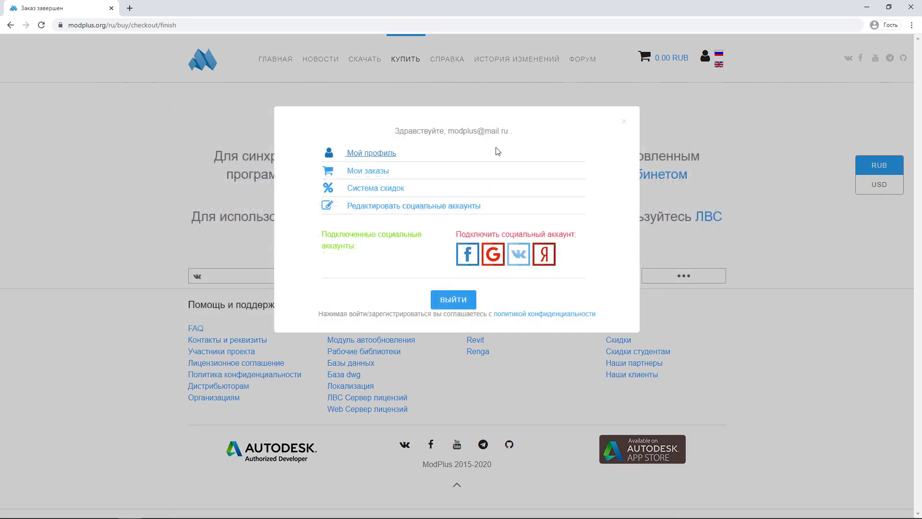
{"action": "left_click", "coordinate": [368, 171]}
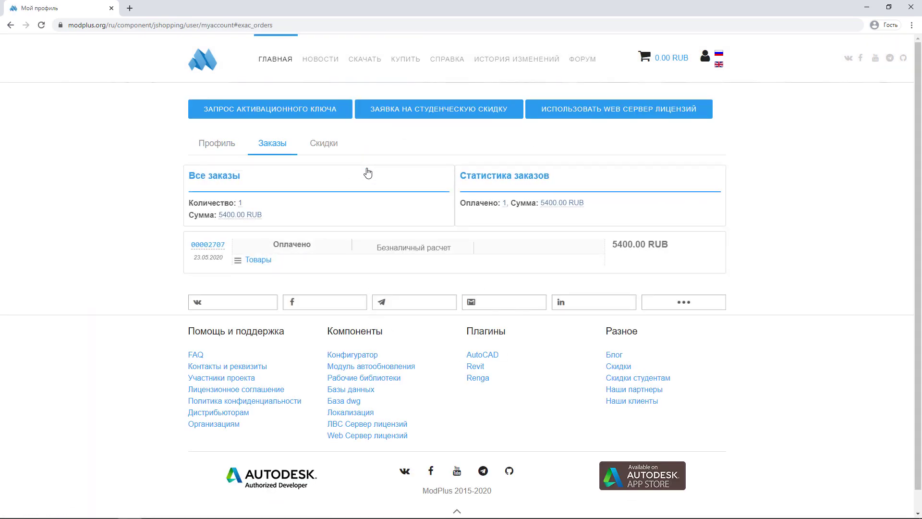
{"action": "left_click", "coordinate": [258, 260]}
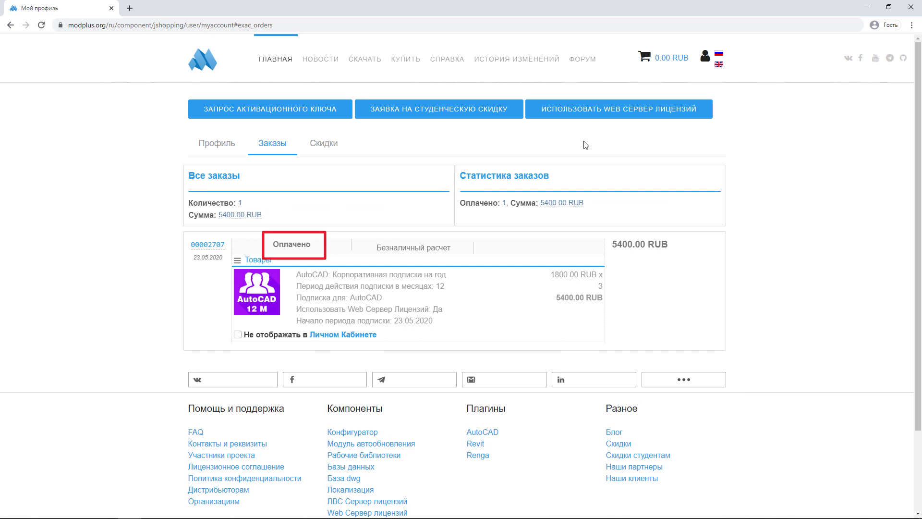
{"action": "left_click", "coordinate": [608, 113]}
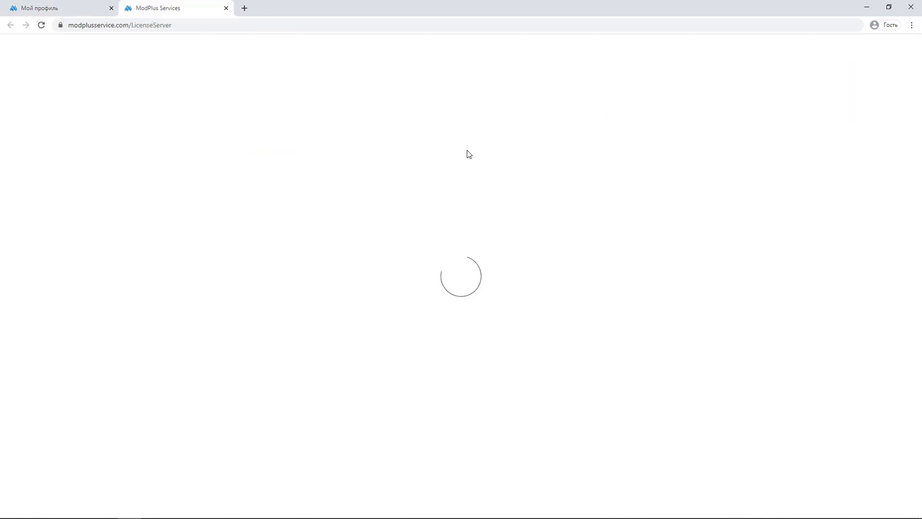
Log into the License Server with the modplus.org account and set its status to Enabled.
{"action": "left_click", "coordinate": [457, 284]}
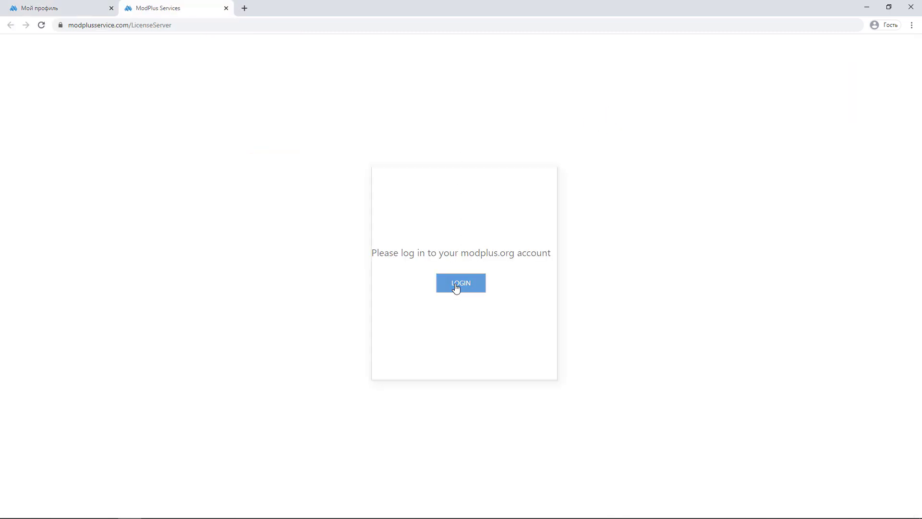
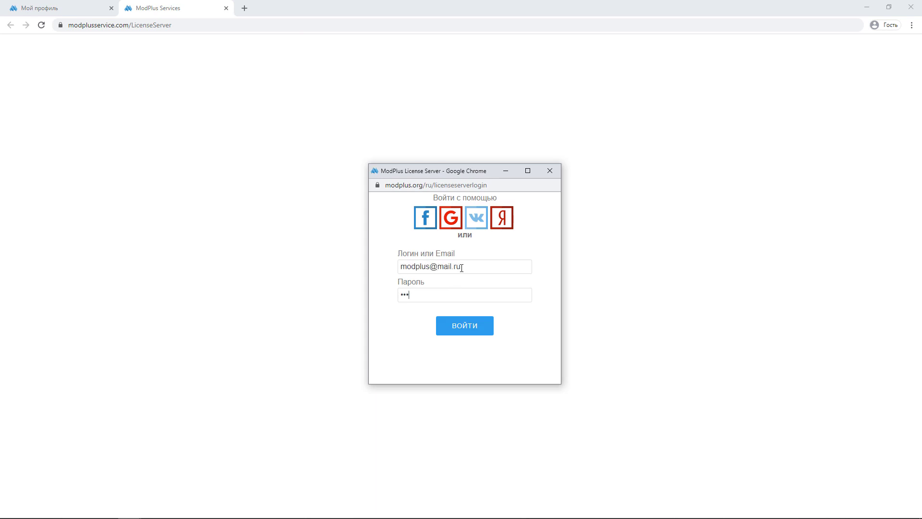
{"action": "key", "text": "Return"}
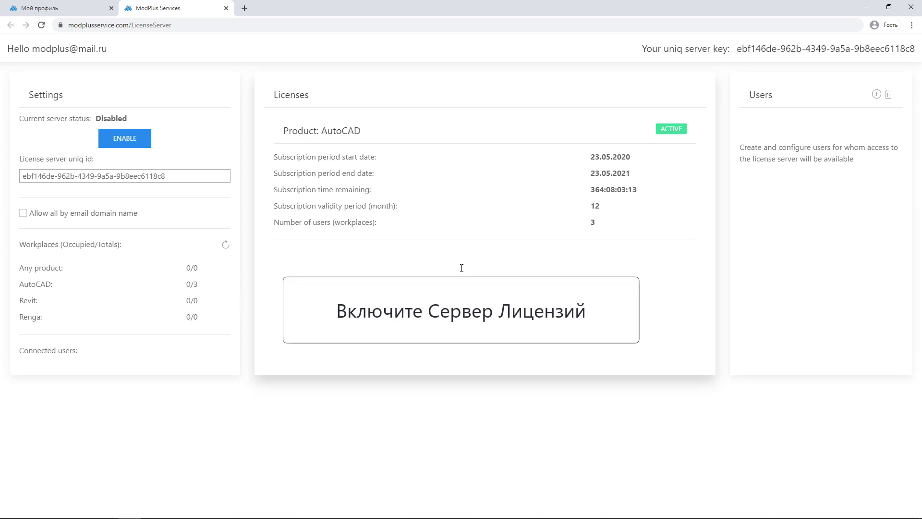
{"action": "left_click", "coordinate": [147, 139]}
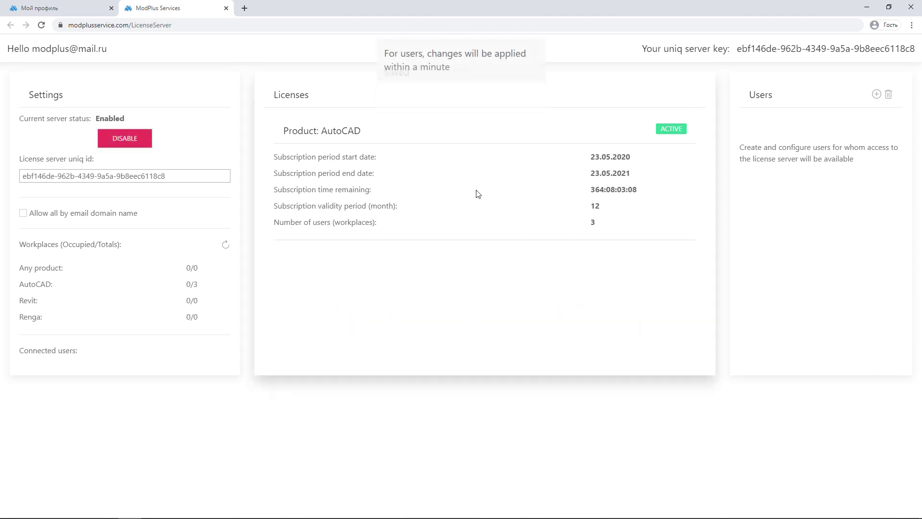
Add a Users entry with the user's e-mail address and display name, and confirm.
{"action": "left_click", "coordinate": [877, 96]}
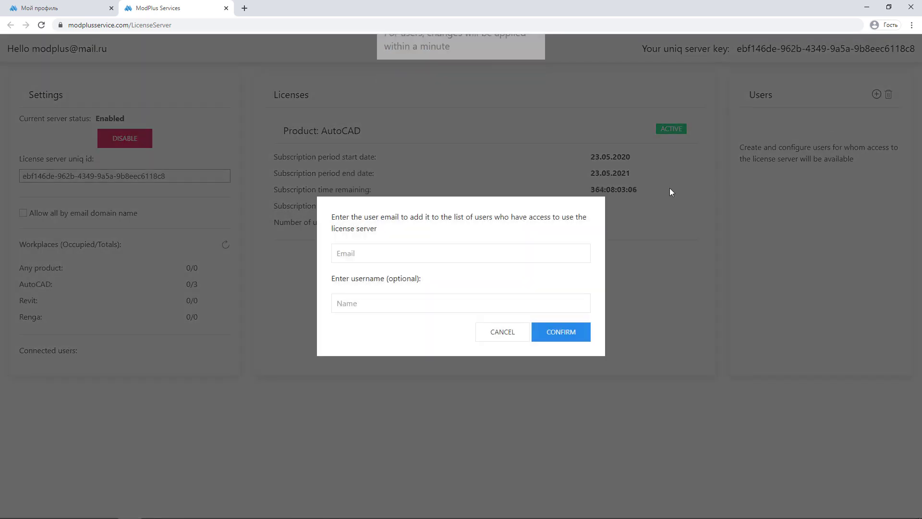
{"action": "left_click", "coordinate": [386, 254]}
{"action": "type", "text": "MyName@d"}
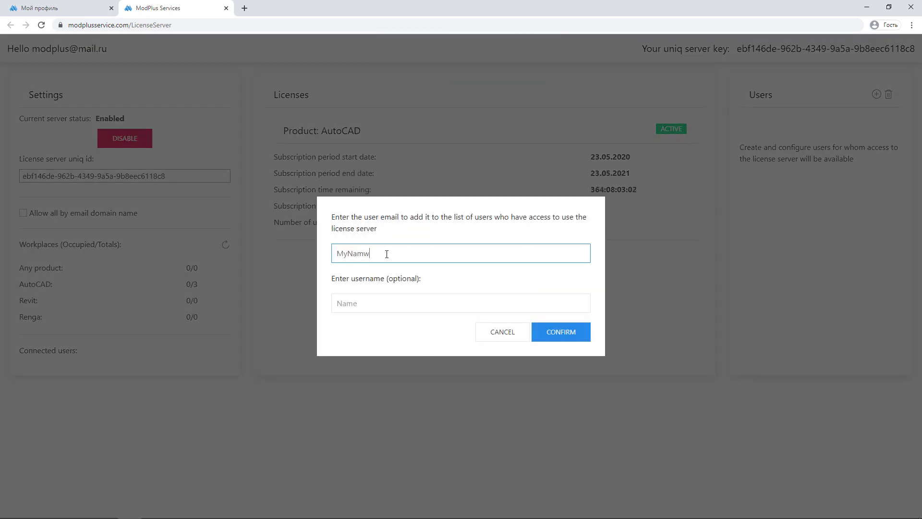
{"action": "type", "text": "omain.c"}
{"action": "type", "text": "om"}
{"action": "key", "text": "Tab"}
{"action": "type", "text": "My Name"}
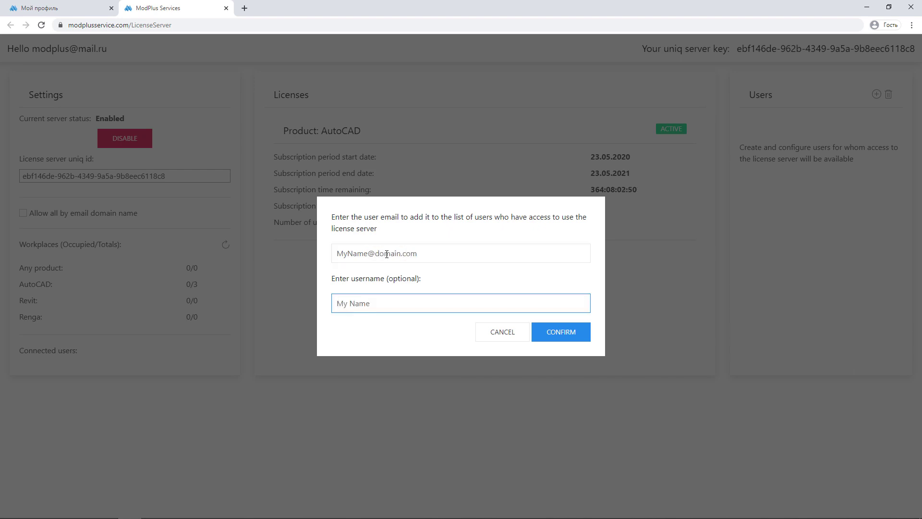
{"action": "left_click", "coordinate": [553, 332]}
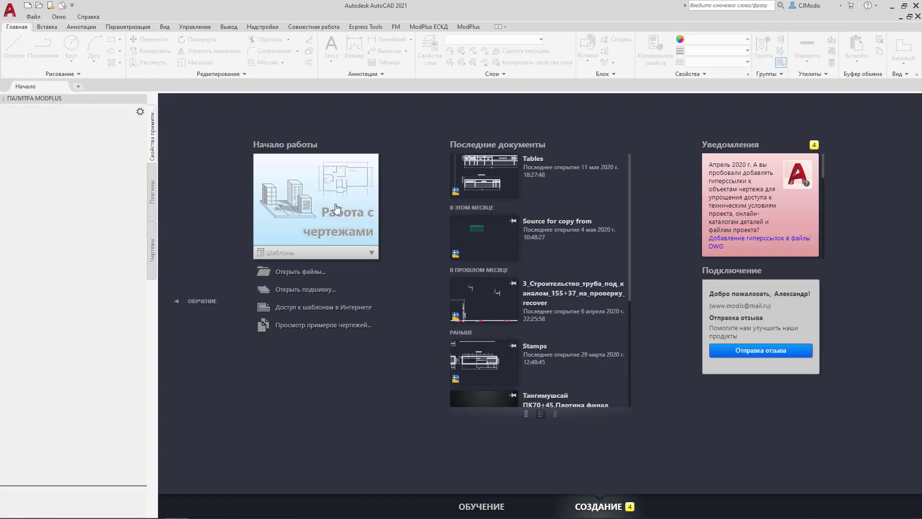
Create the new drawing Чертеж1.dwg, close the ModPlus purchase reminder, and open ModPlus settings.
{"action": "left_click", "coordinate": [337, 208]}
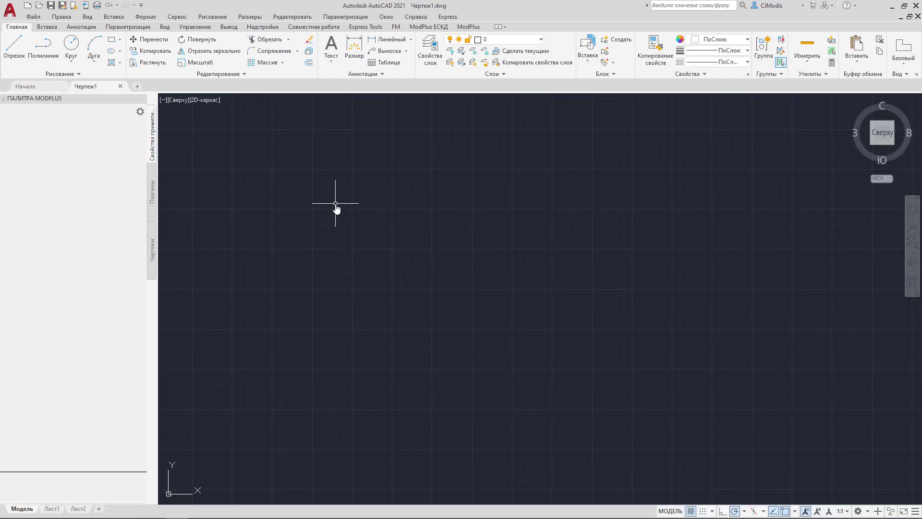
{"action": "left_click", "coordinate": [477, 29]}
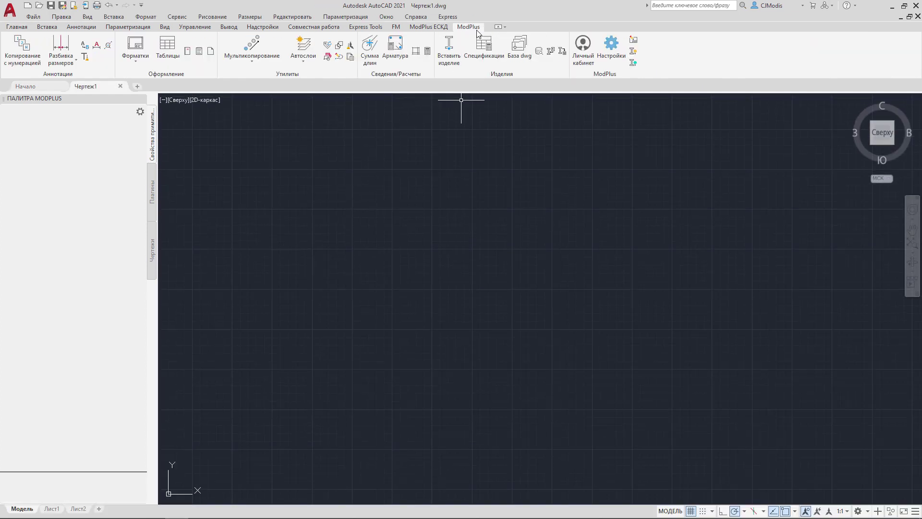
{"action": "left_click", "coordinate": [252, 48]}
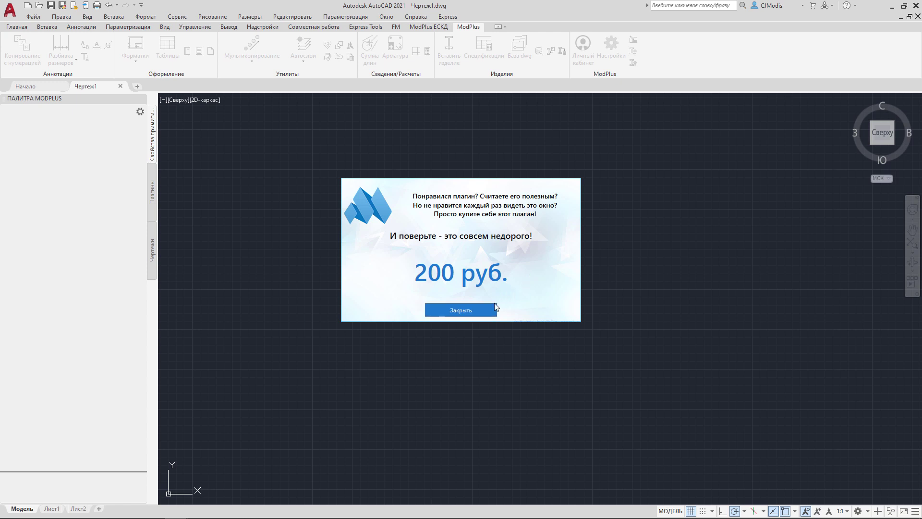
{"action": "left_click", "coordinate": [461, 310]}
{"action": "left_click", "coordinate": [612, 44]}
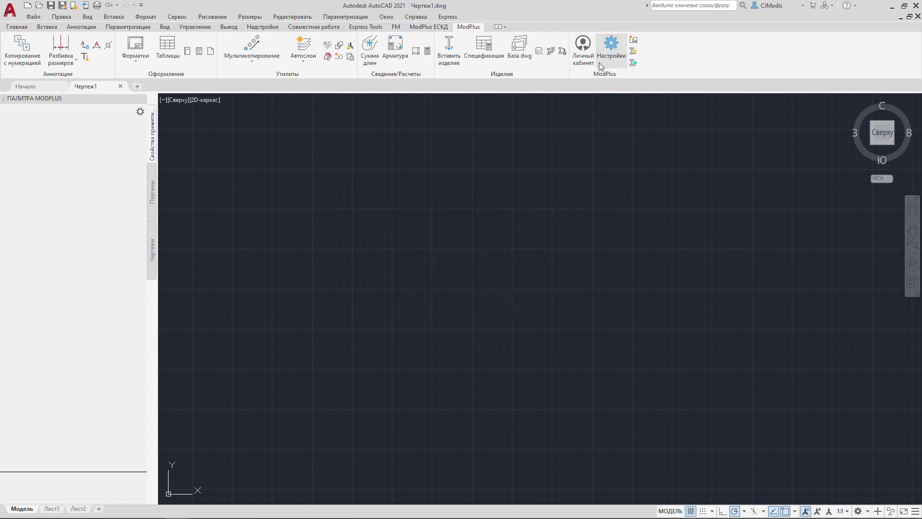
Turn on Веб Сервер Лицензий in ModPlus settings and copy the License server uniq id.
{"action": "left_click", "coordinate": [527, 166]}
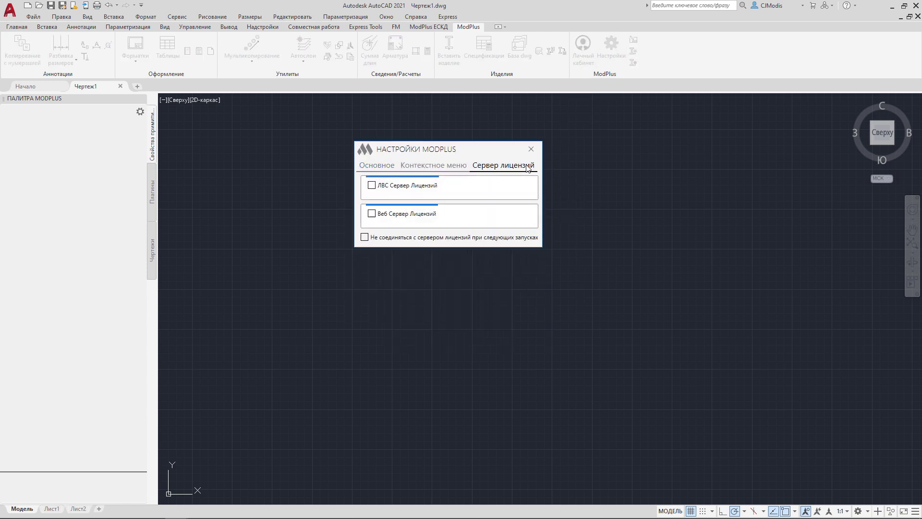
{"action": "left_click", "coordinate": [412, 216]}
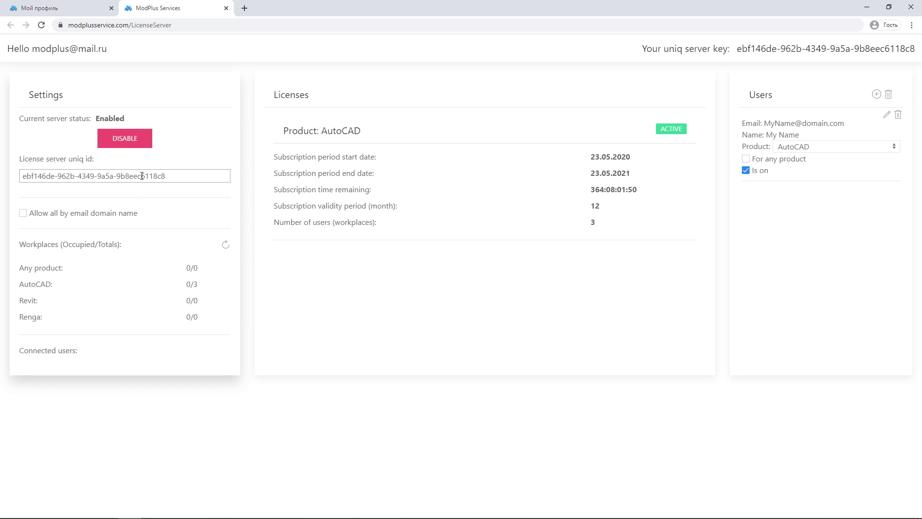
{"action": "triple_click", "coordinate": [141, 176]}
{"action": "right_click", "coordinate": [142, 176]}
{"action": "left_click", "coordinate": [161, 185]}
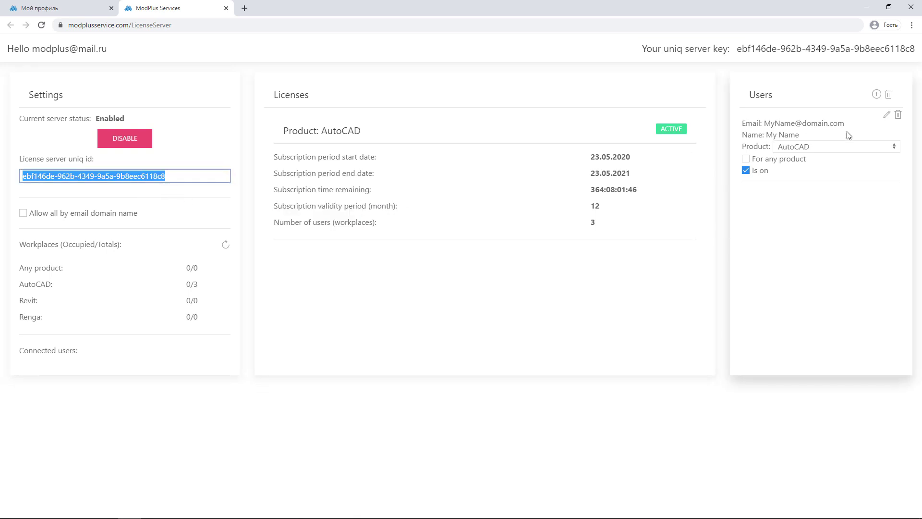
{"action": "left_click", "coordinate": [871, 6]}
Paste the license server id and enter the user's e-mail in ModPlus settings.
{"action": "right_click", "coordinate": [509, 232]}
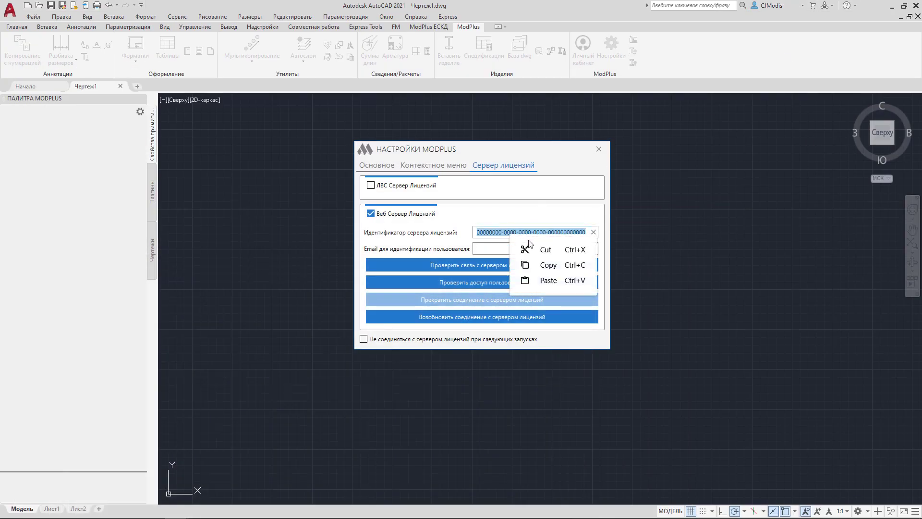
{"action": "left_click", "coordinate": [527, 278]}
{"action": "left_click", "coordinate": [501, 249]}
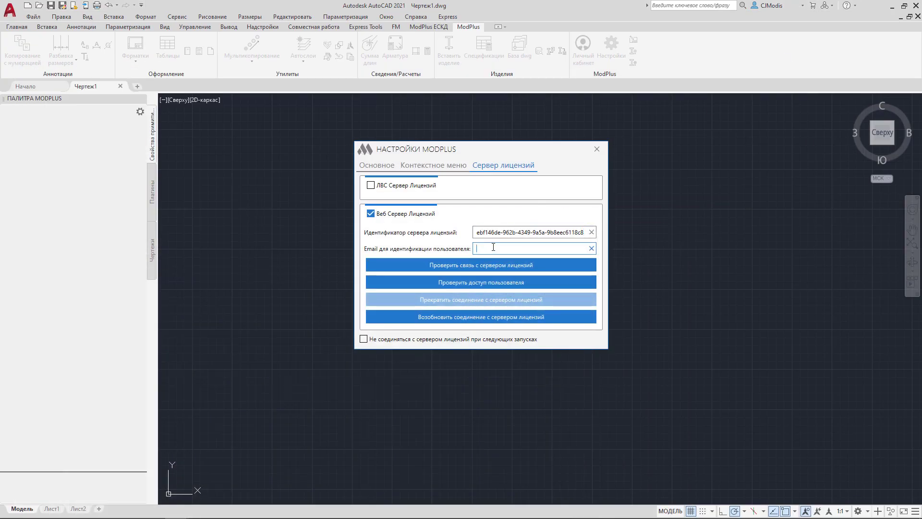
{"action": "type", "text": "M"}
{"action": "type", "text": "@domain.com"}
Check the connection to the license server and confirm the user's access.
{"action": "left_click", "coordinate": [439, 265]}
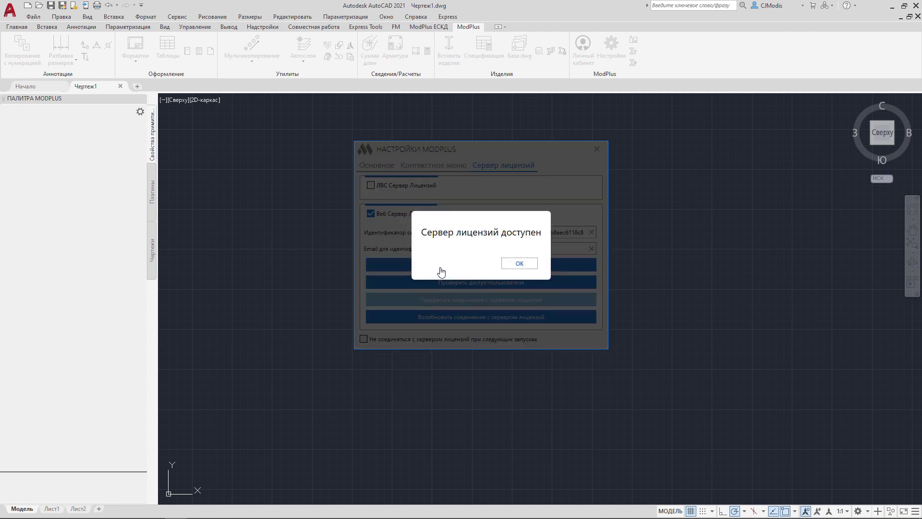
{"action": "left_click", "coordinate": [518, 265]}
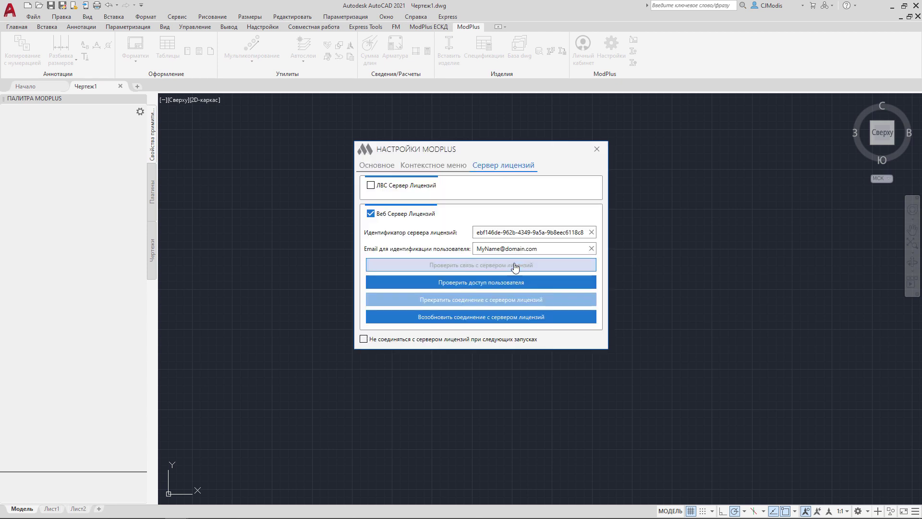
{"action": "left_click", "coordinate": [476, 283]}
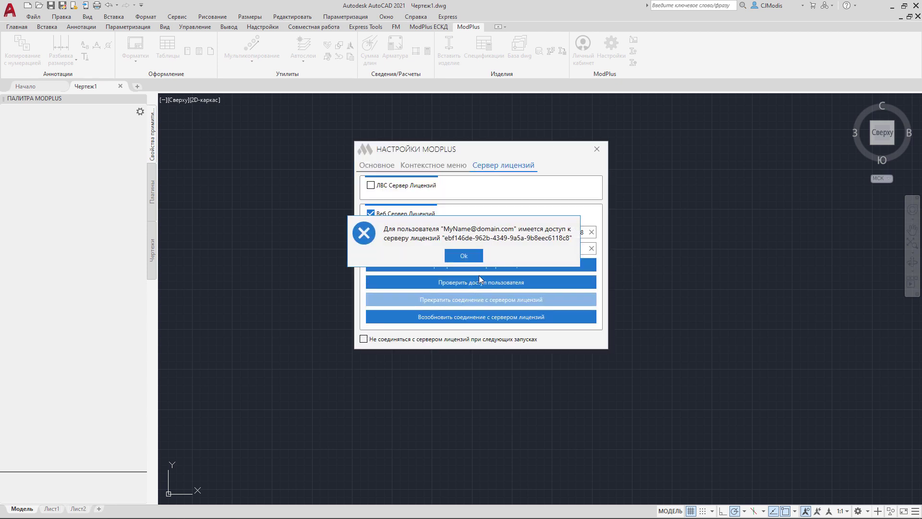
{"action": "left_click", "coordinate": [464, 255]}
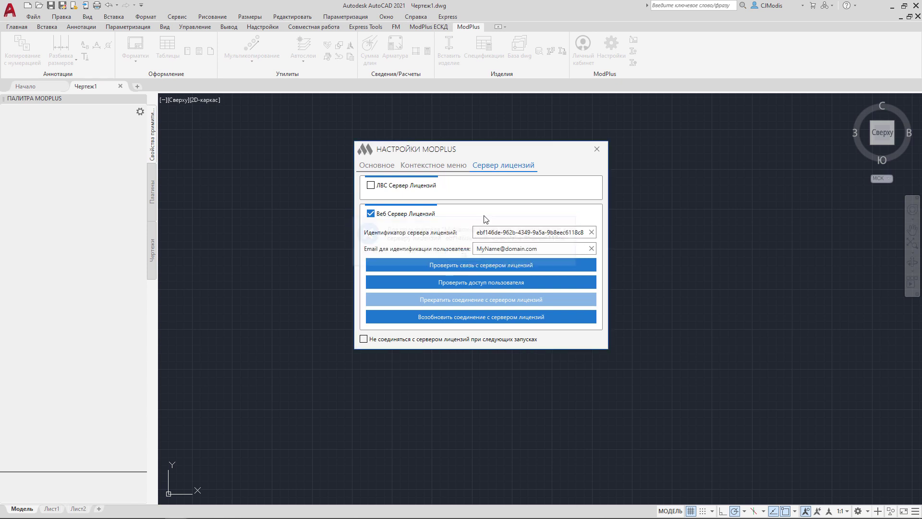
Close ModPlus settings, see AutoCAD 1/3 workplaces used on the server page, then return to AutoCAD.
{"action": "left_click", "coordinate": [596, 149]}
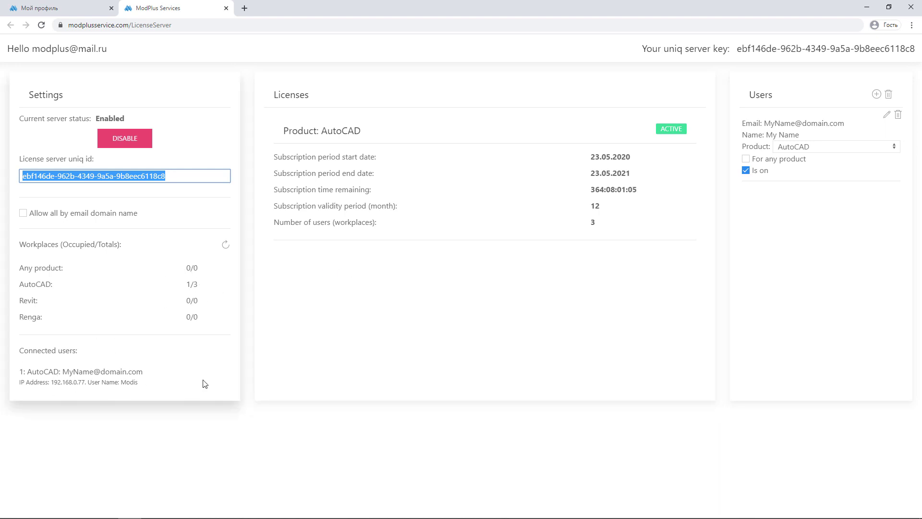
{"action": "left_click", "coordinate": [867, 7]}
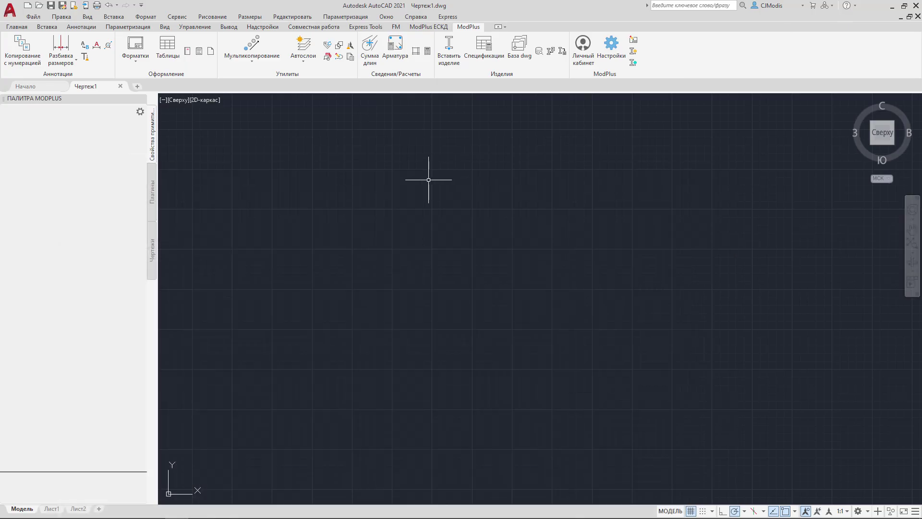
Run Мультикопирование to get 'Лицензия выдана!' without a purchase reminder, then close the drawing.
{"action": "left_click", "coordinate": [252, 44]}
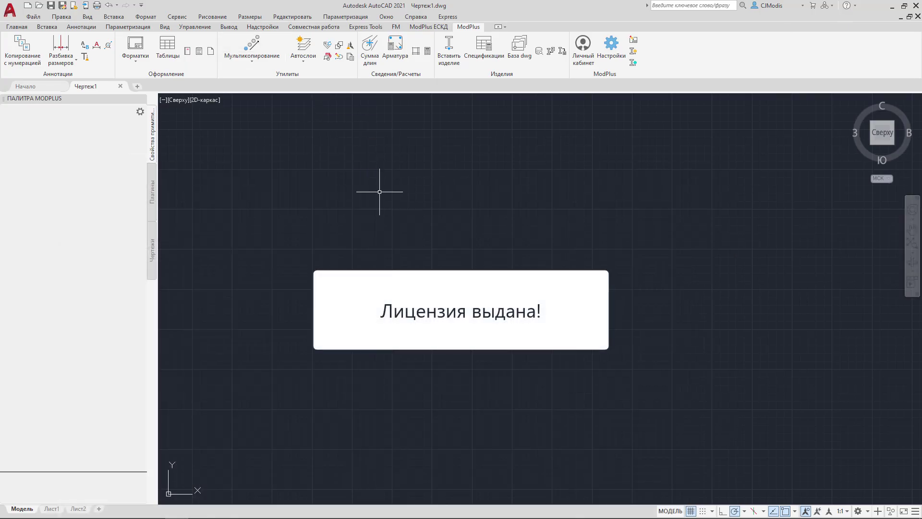
{"action": "left_click", "coordinate": [916, 7]}
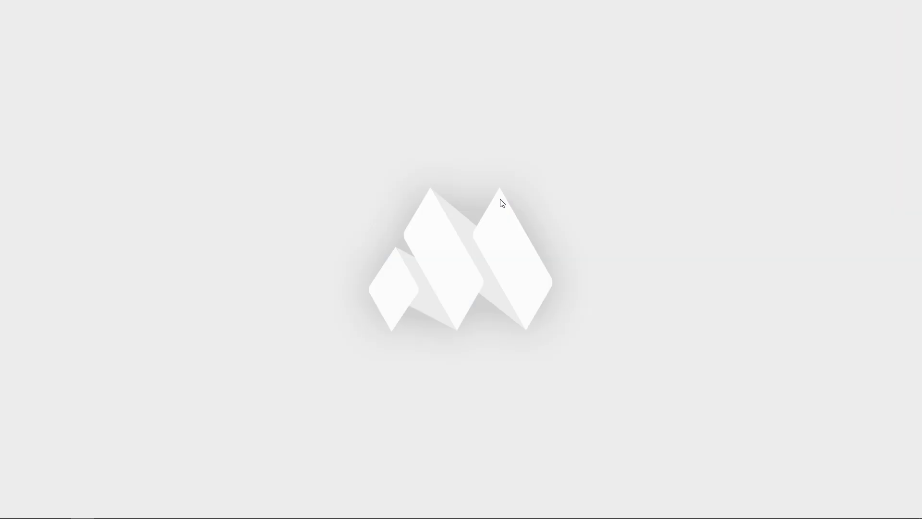